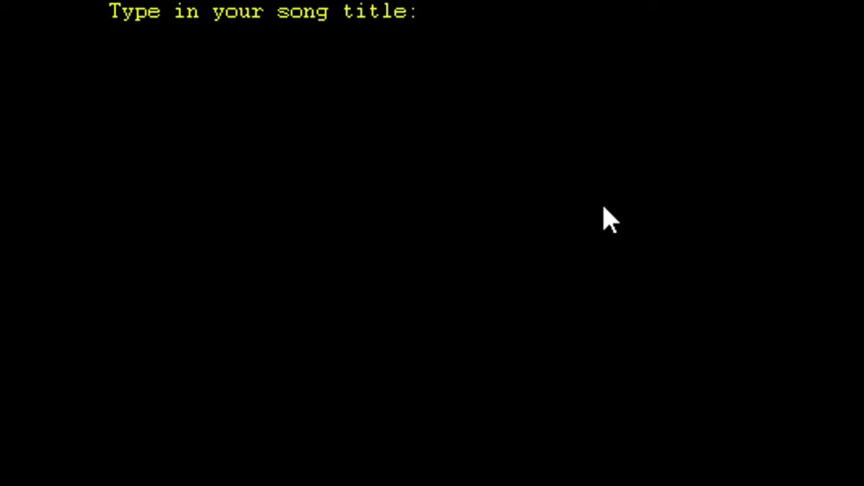
# Step: Enter 'Apple' as the song title, re-entering it after a random song starts, then return to the prompt
pyautogui.write('Apple')
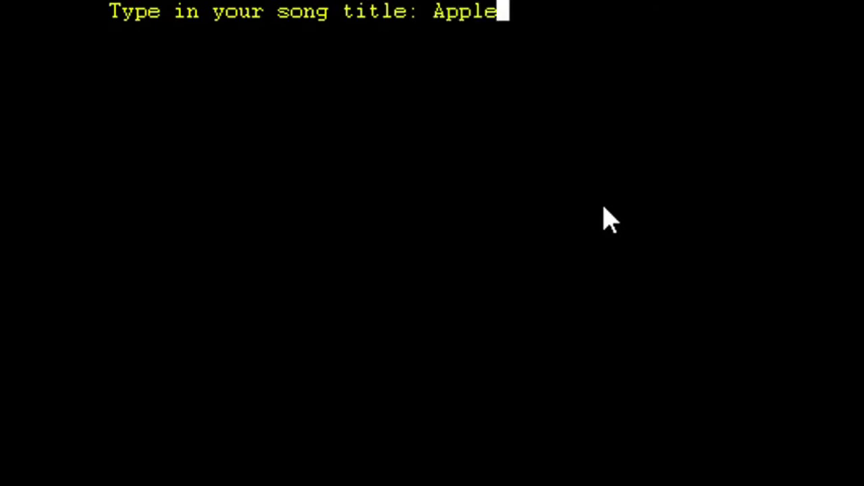
pyautogui.press('Return')
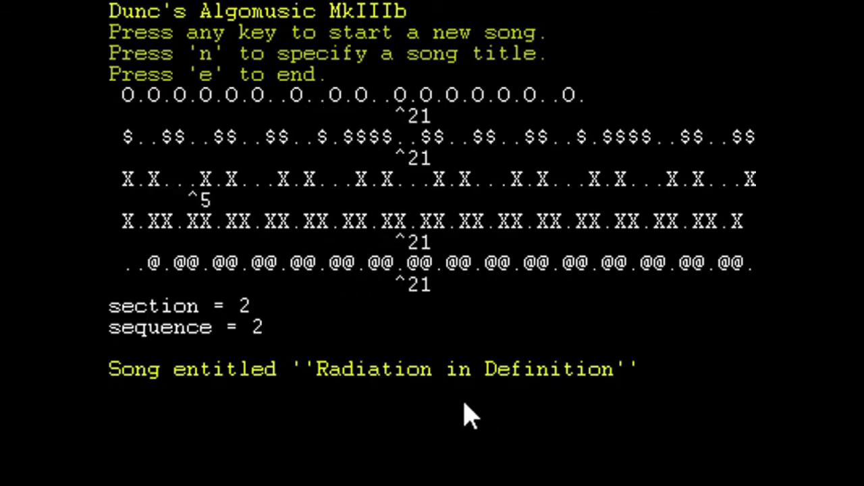
pyautogui.write('n')
pyautogui.write('Apple')
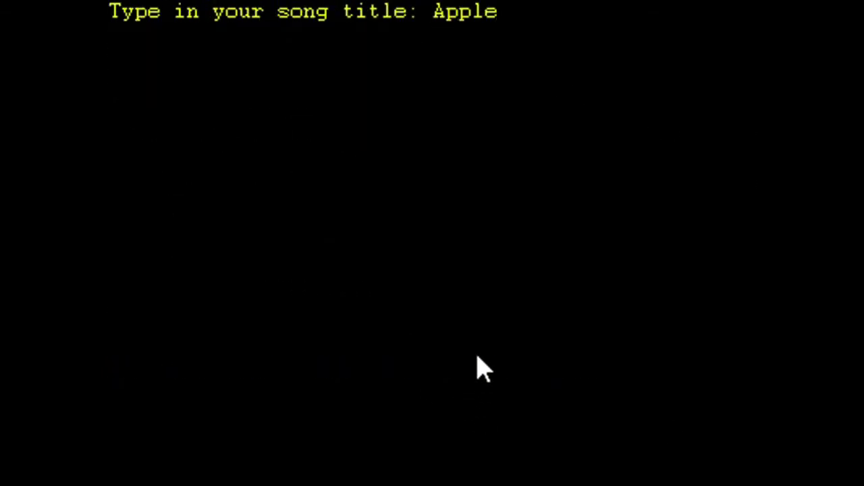
pyautogui.press('Return')
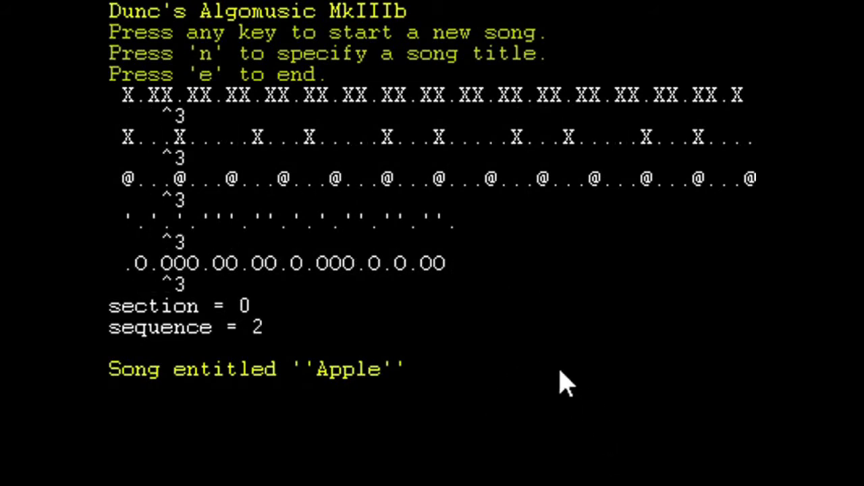
pyautogui.press('n')
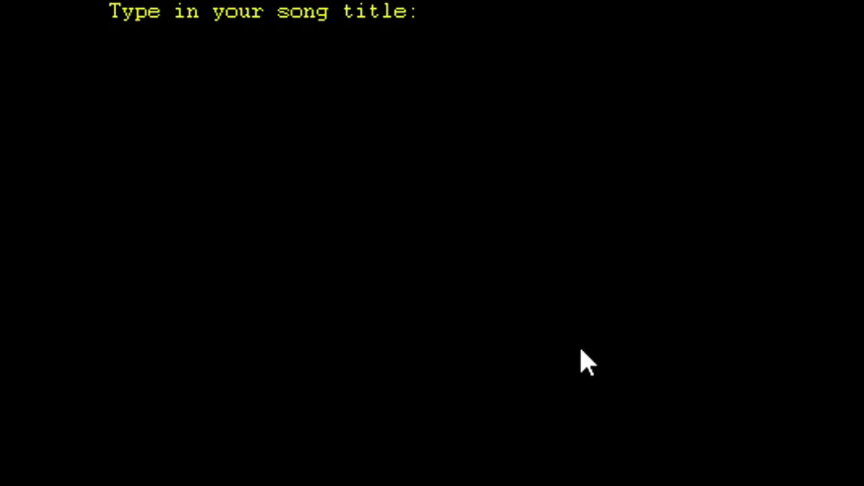
# Step: Submit 'Youtube' as the song title, retrying after a stray start, then go back to the prompt
pyautogui.write('YouTube')
pyautogui.press('Return')
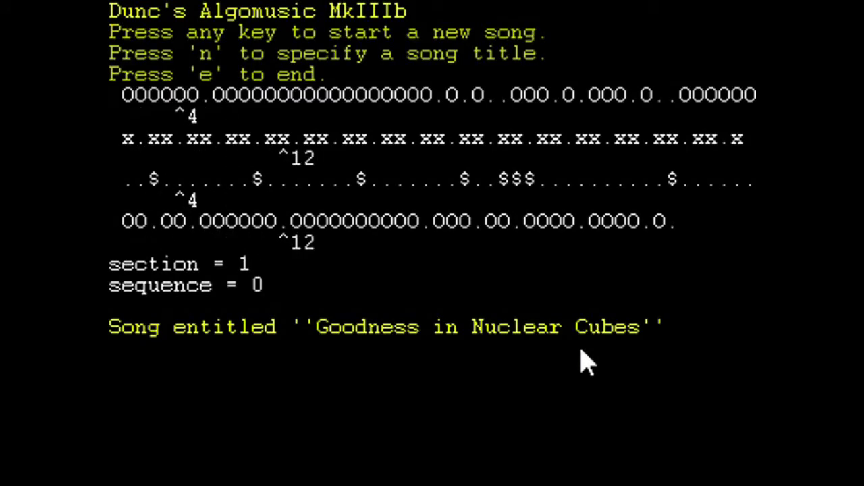
pyautogui.write('n')
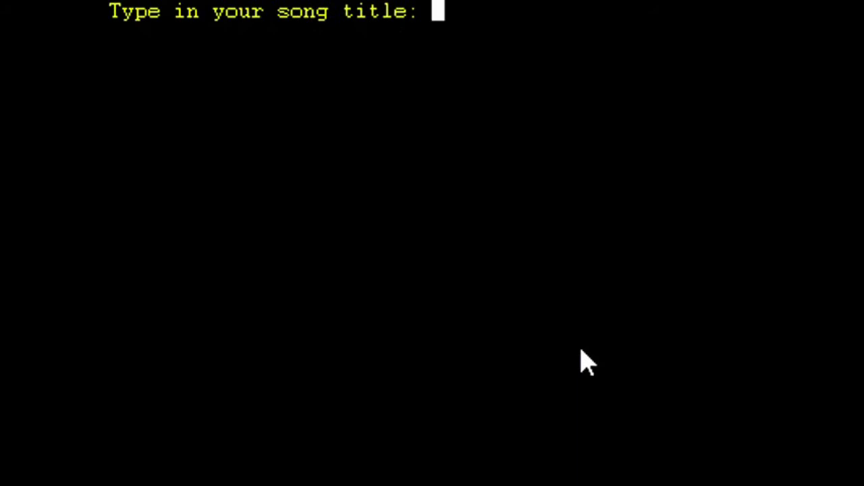
pyautogui.write('Youtube')
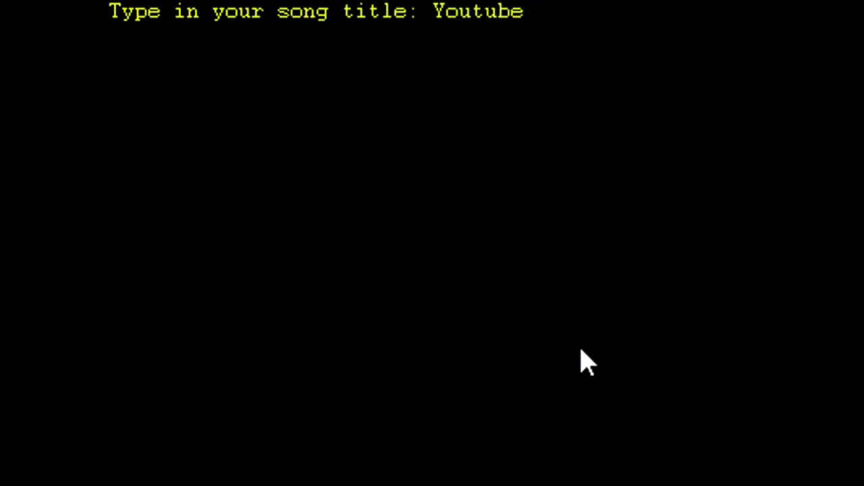
pyautogui.press('Return')
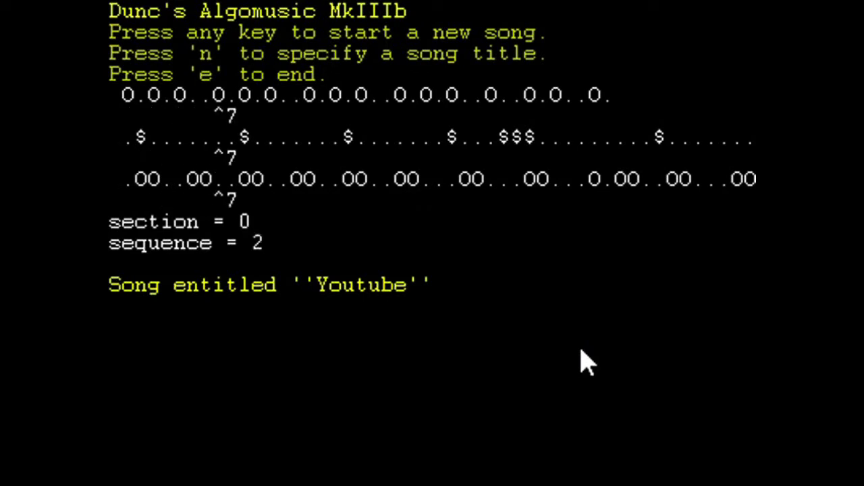
pyautogui.press('n')
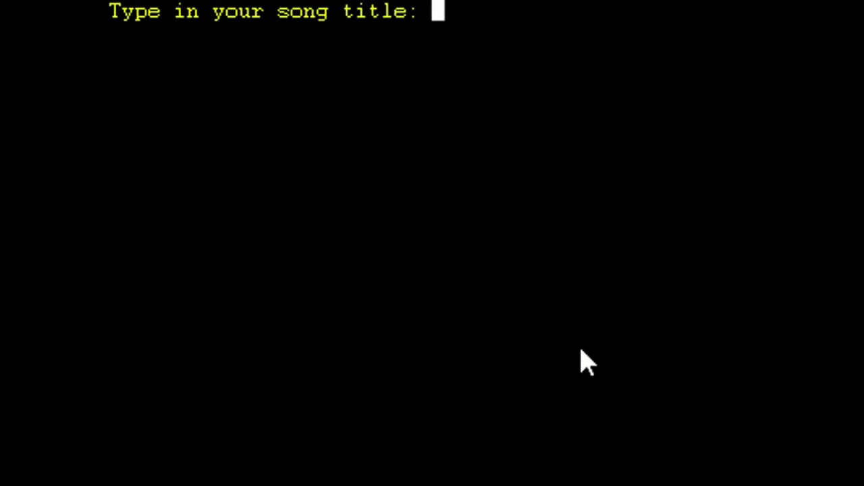
# Step: Finish typing the title 'Doctor Ashen' and submit it to generate that song
pyautogui.write('c')
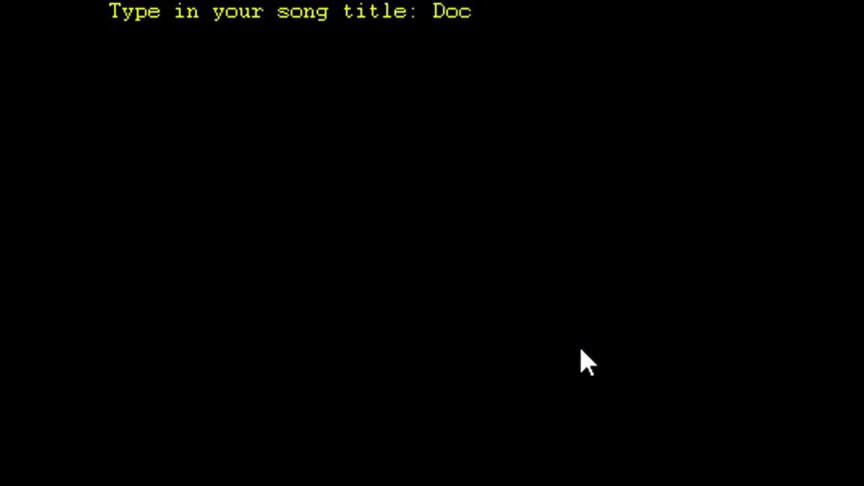
pyautogui.write('tor')
pyautogui.write('Ashen')
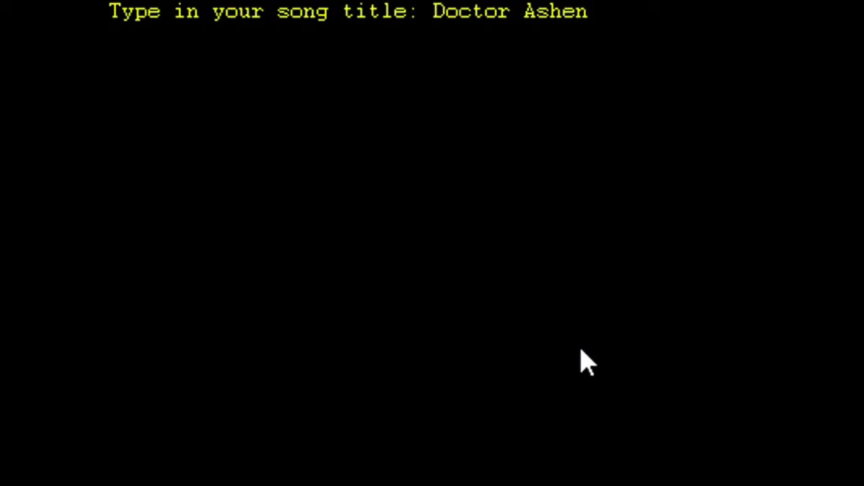
pyautogui.press('Return')
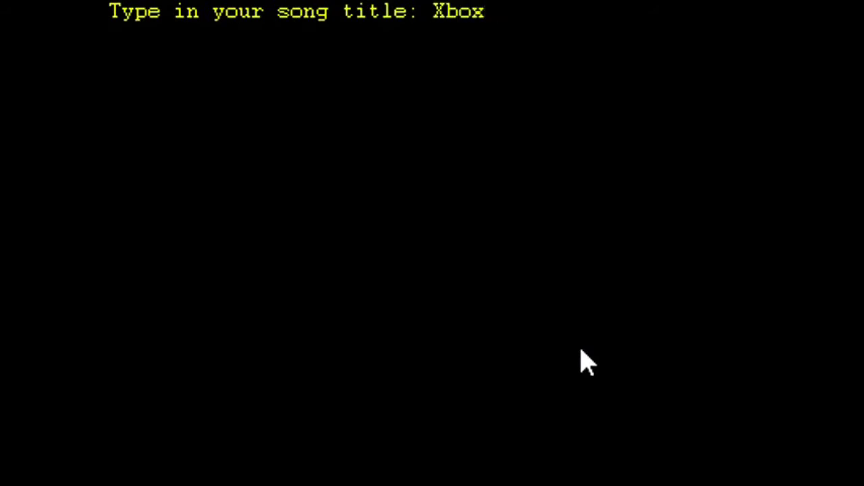
# Step: Submit 'Xbox' as the song title, let it play, then request a new title prompt
pyautogui.press('Return')
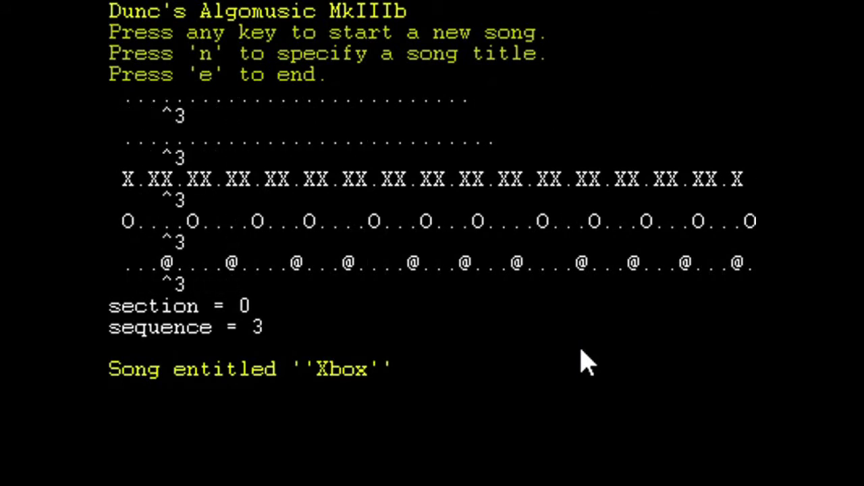
pyautogui.press('n')
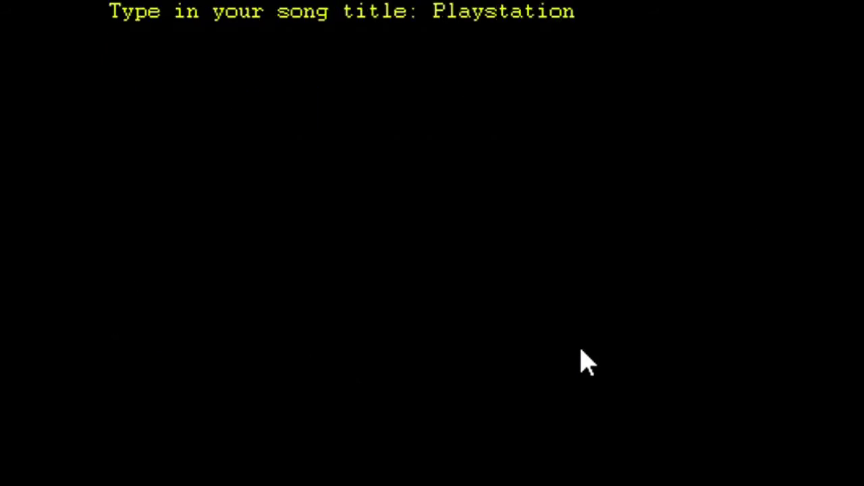
# Step: Submit 'Playstation' as the song title, let it play, then request a new title prompt
pyautogui.press('Return')
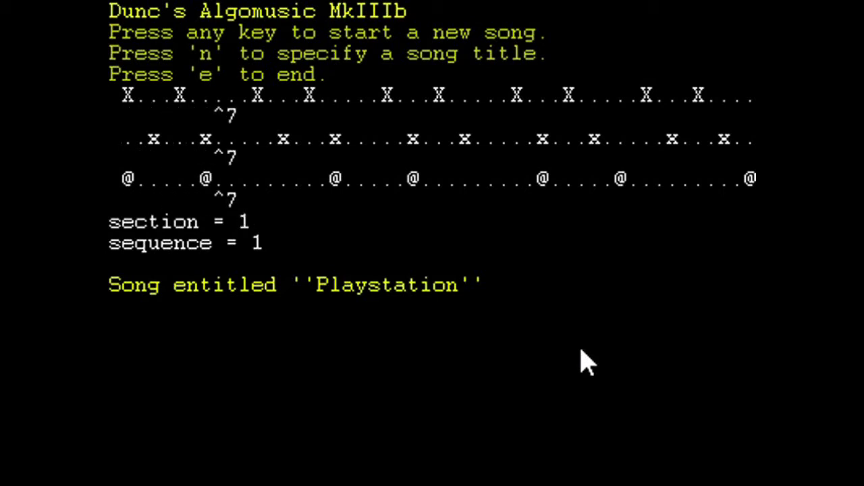
pyautogui.press('n')
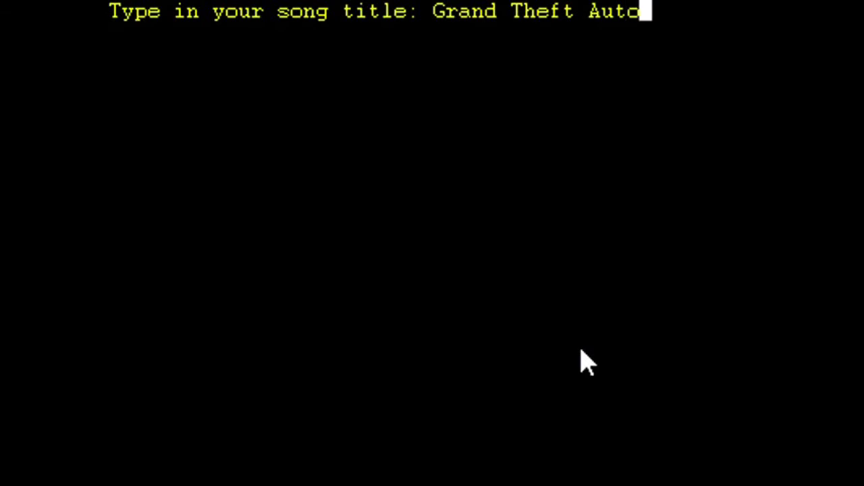
# Step: Submit 'Grand Theft Auto' as the song title to generate and play it
pyautogui.press('Return')
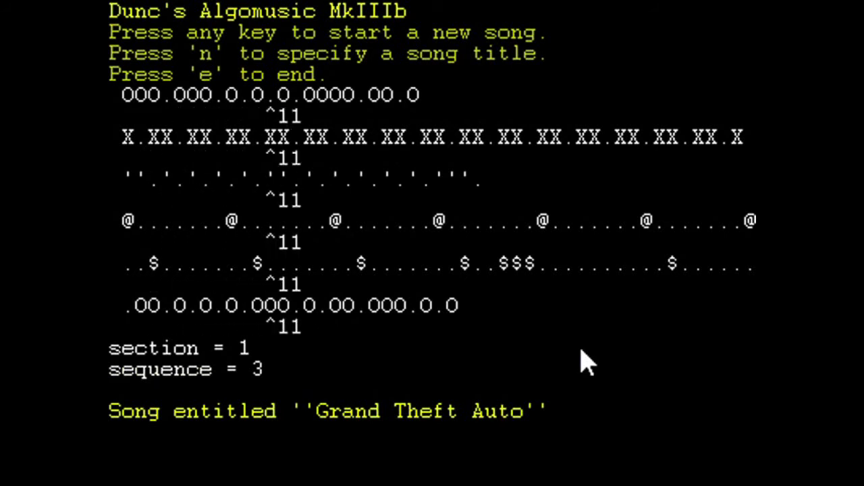
# Step: Bring up a new title prompt and submit 'Doom' to generate its song
pyautogui.press('n')
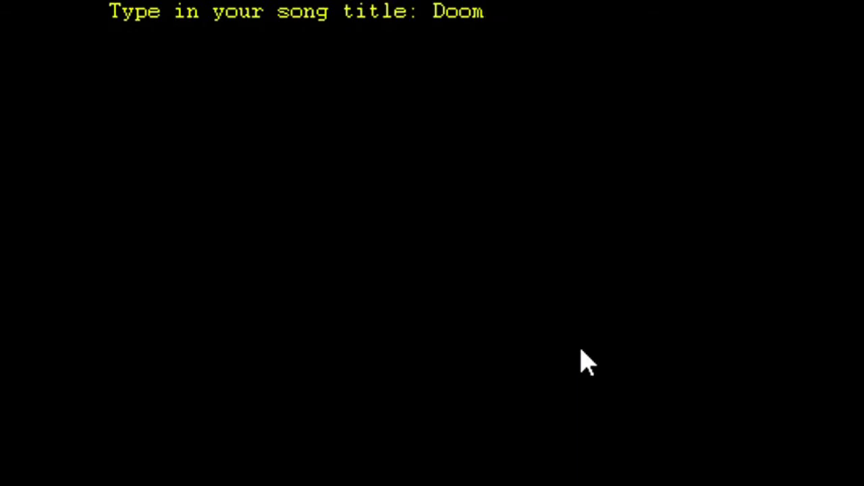
pyautogui.press('Return')
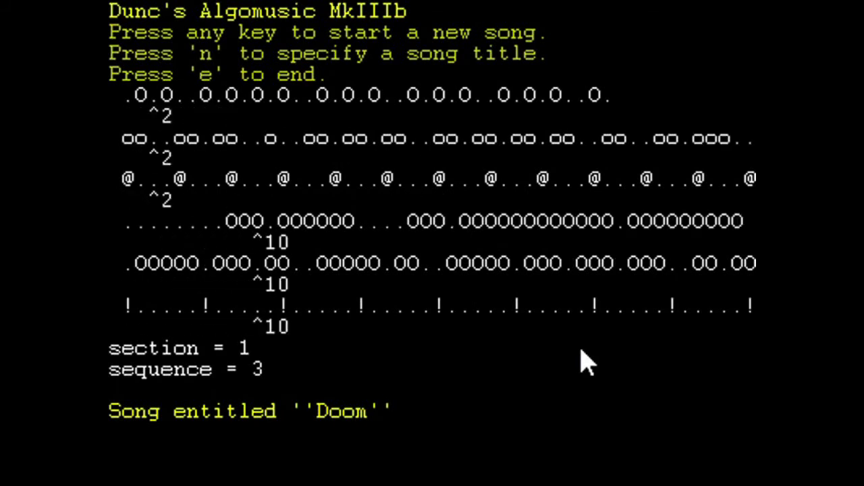
# Step: Bring up a new title prompt and submit 'Portal' to generate its song
pyautogui.press('n')
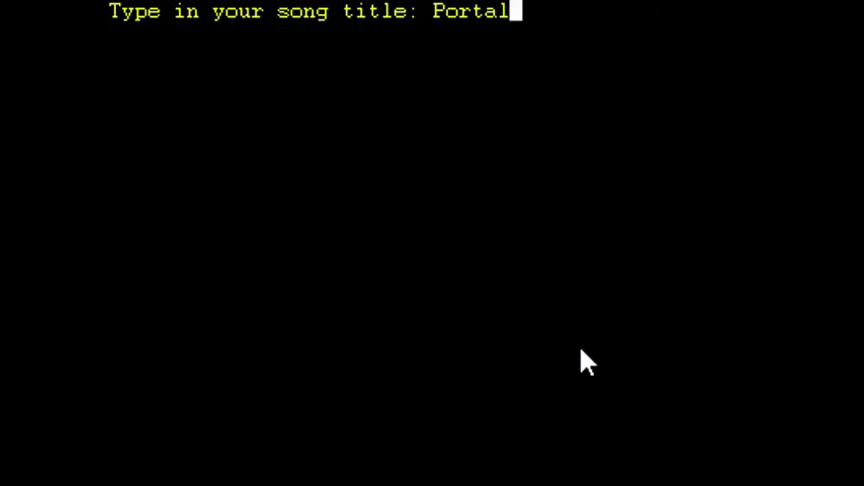
pyautogui.press('Return')
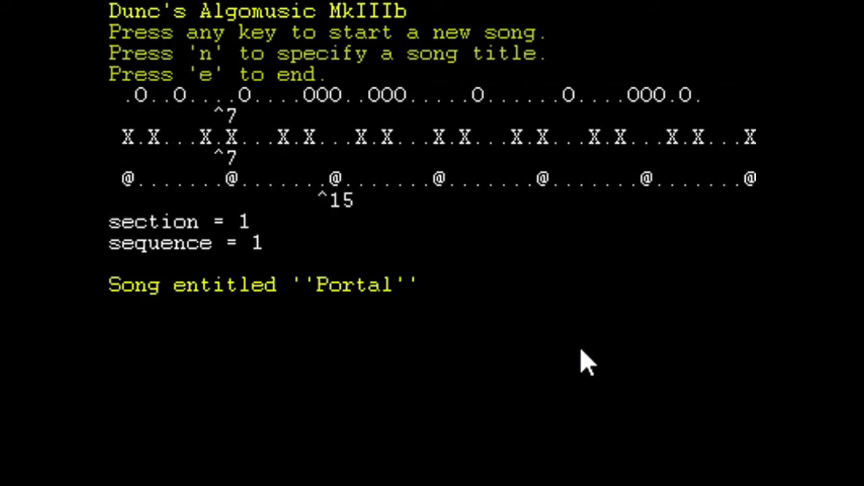
# Step: Bring up a new title prompt and submit 'Halo' to generate its song
pyautogui.press('n')
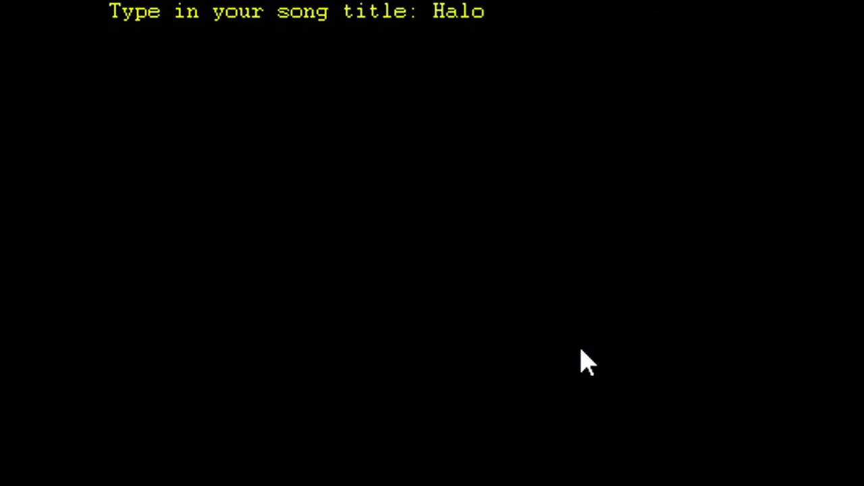
pyautogui.press('Return')
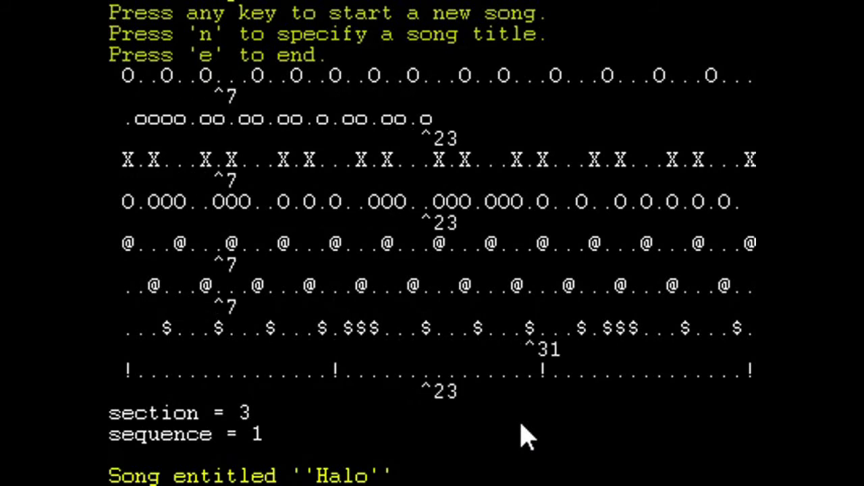
# Step: Skip through random songs 'Demon' and 'Space in Happy Cubes' until 'Particles of Chaos' plays
pyautogui.press('space')
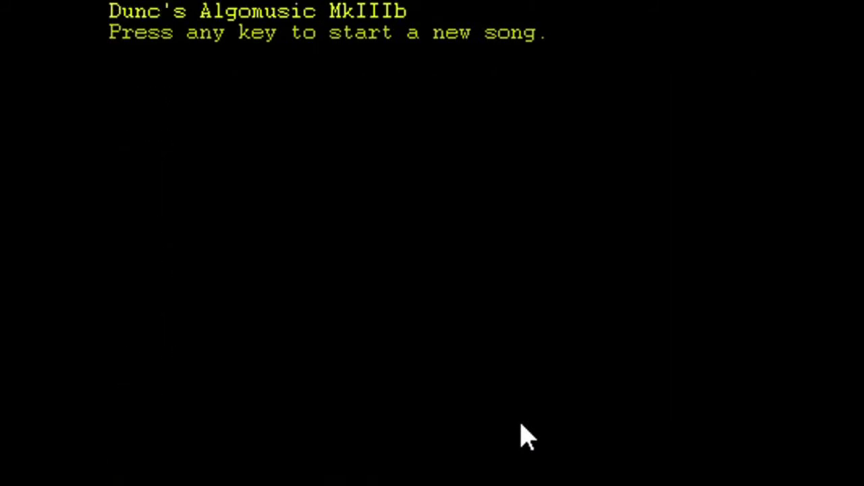
pyautogui.press('space')
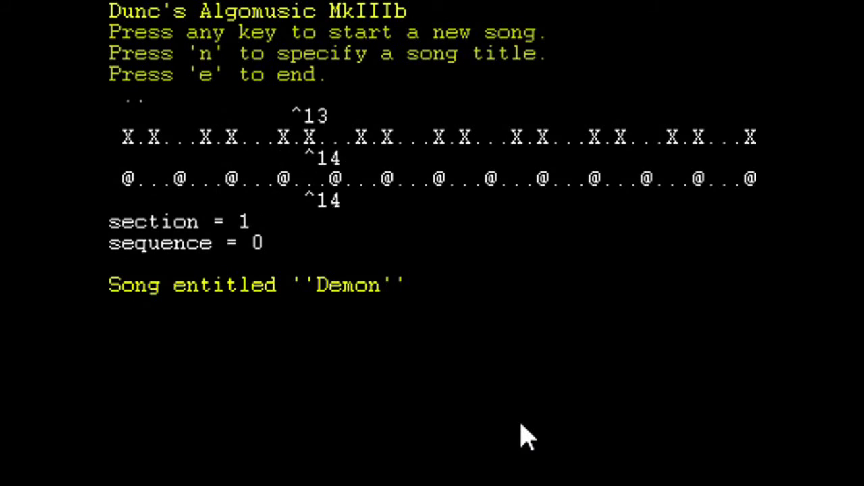
pyautogui.press('space')
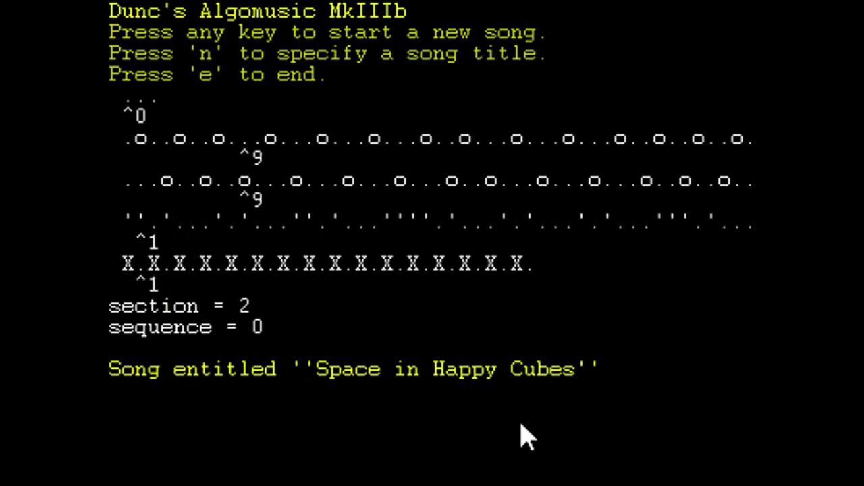
pyautogui.press('space')
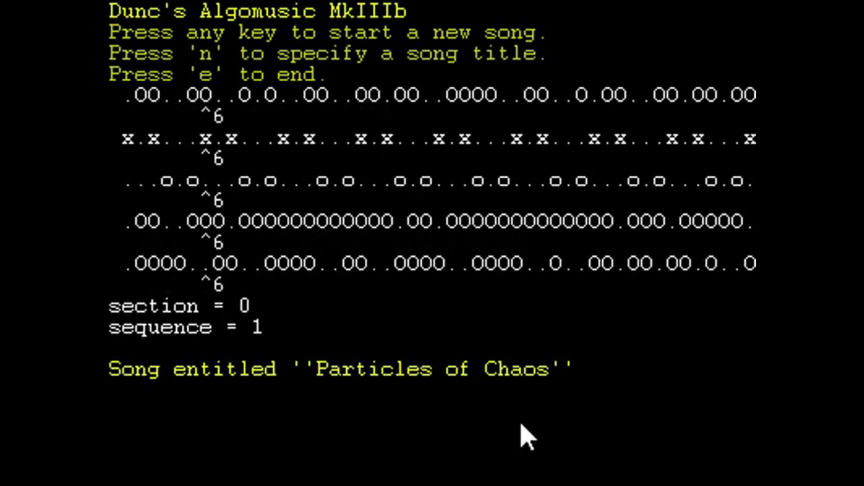
# Step: Generate and play a song titled 'Sonic', then bring up an empty title prompt
pyautogui.press('n')
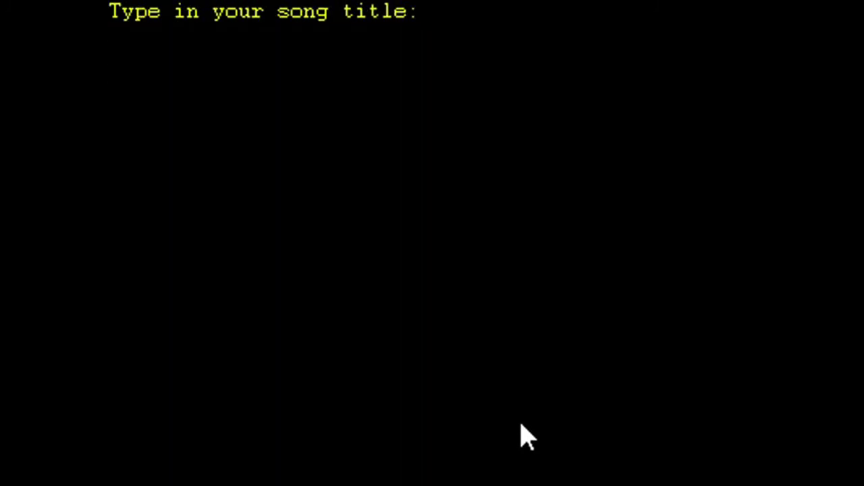
pyautogui.press('Return')
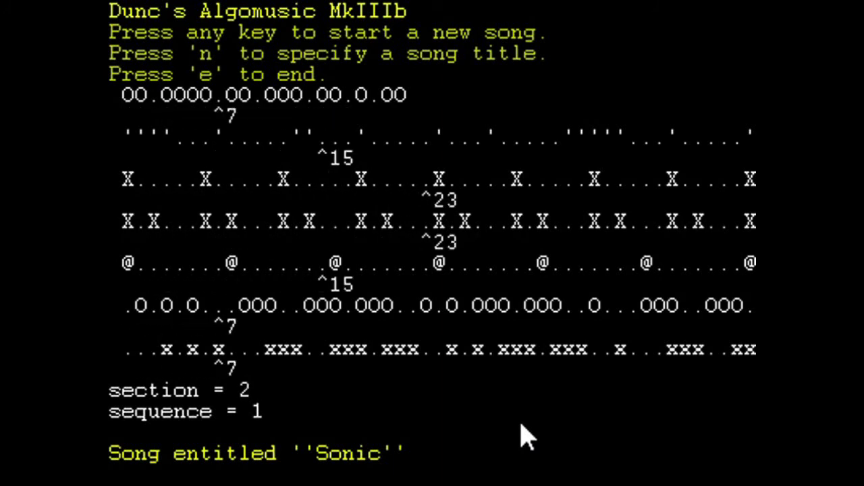
pyautogui.press('n')
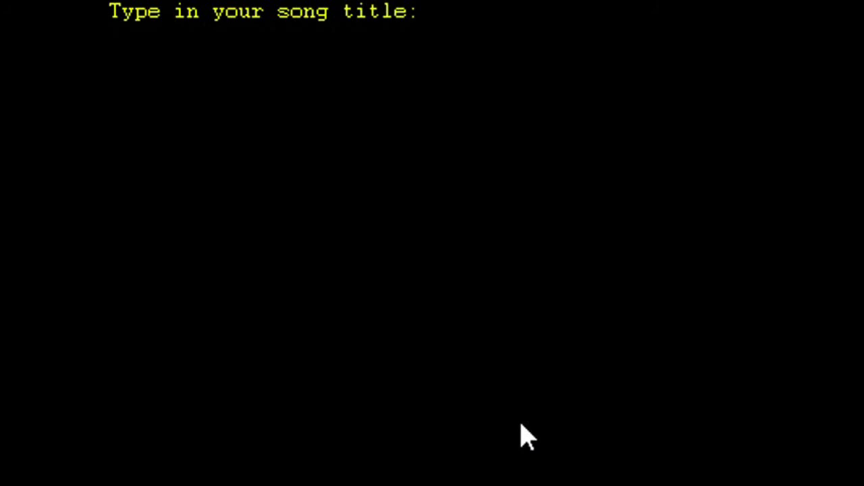
# Step: Play a song generated from the number 115, then begin a new title reading 'Half-Life'
pyautogui.press('Return')
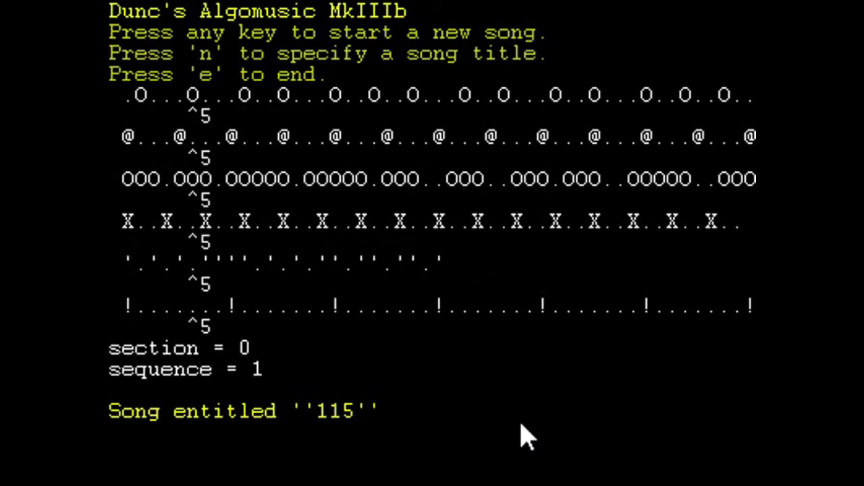
pyautogui.press('n')
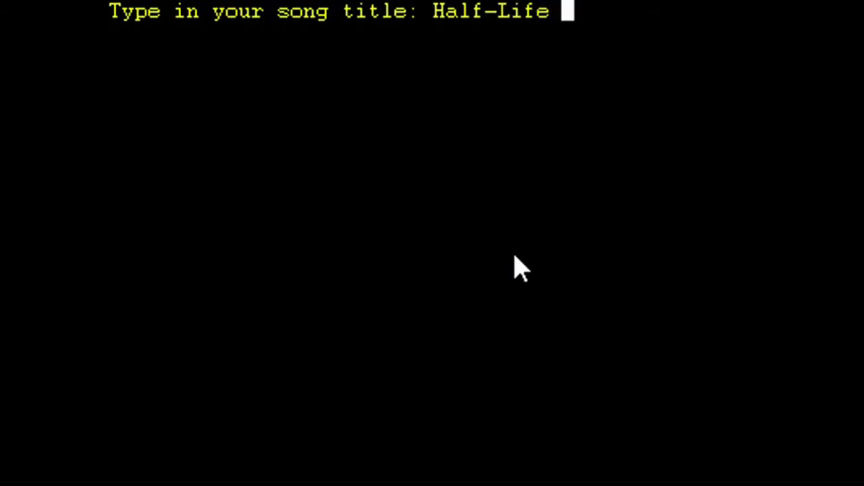
# Step: Generate the song 'Half-Life 3' and restart it from section 0, sequence 0
pyautogui.press('Return')
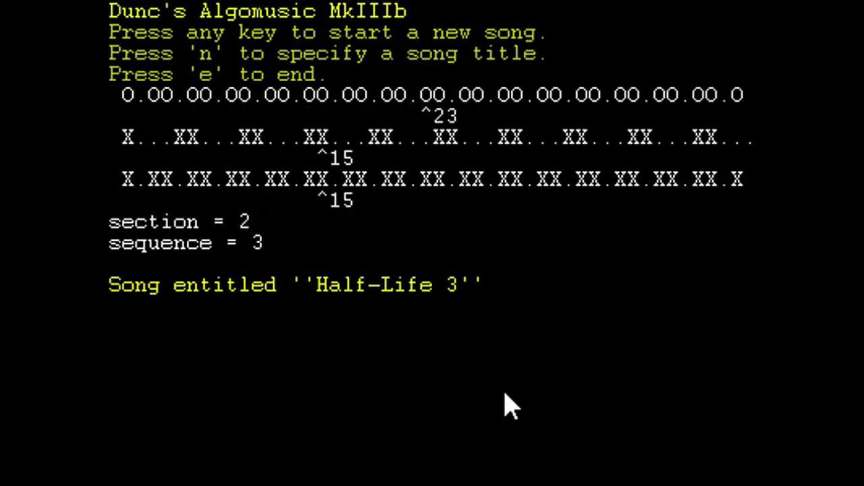
pyautogui.press('space')
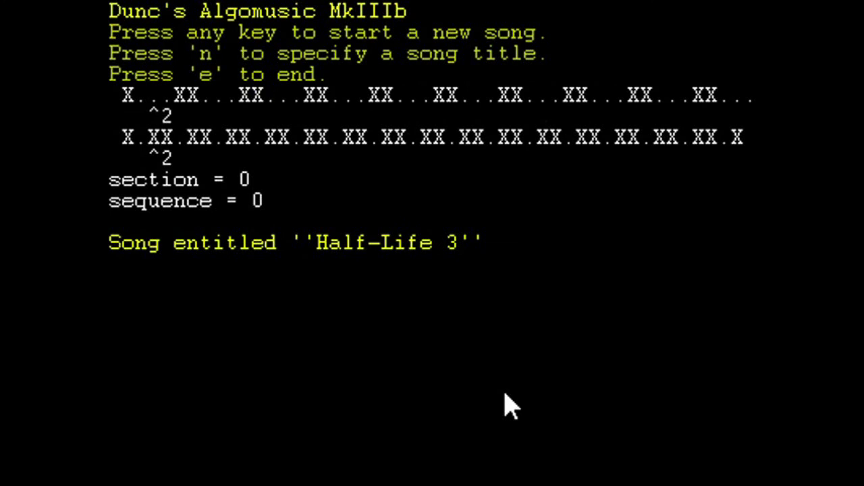